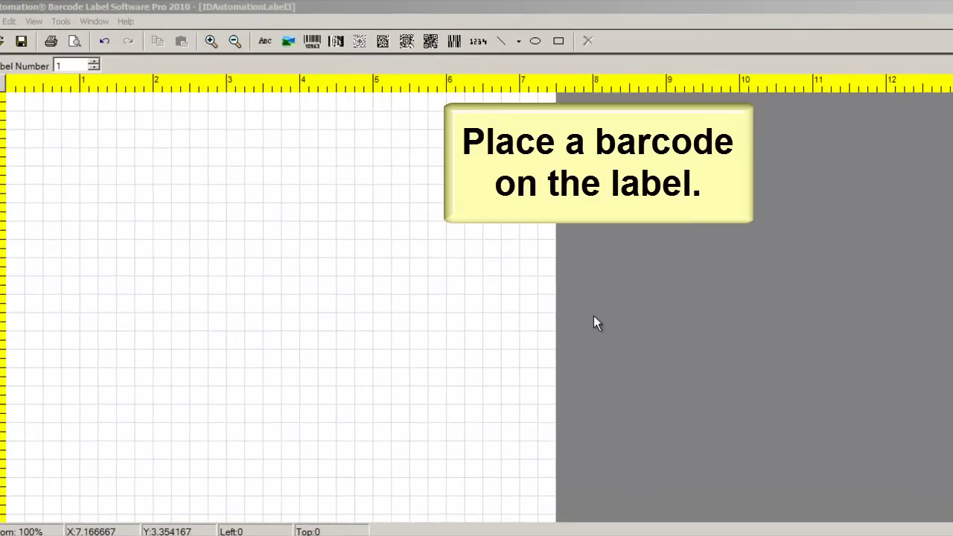
click(313, 41)
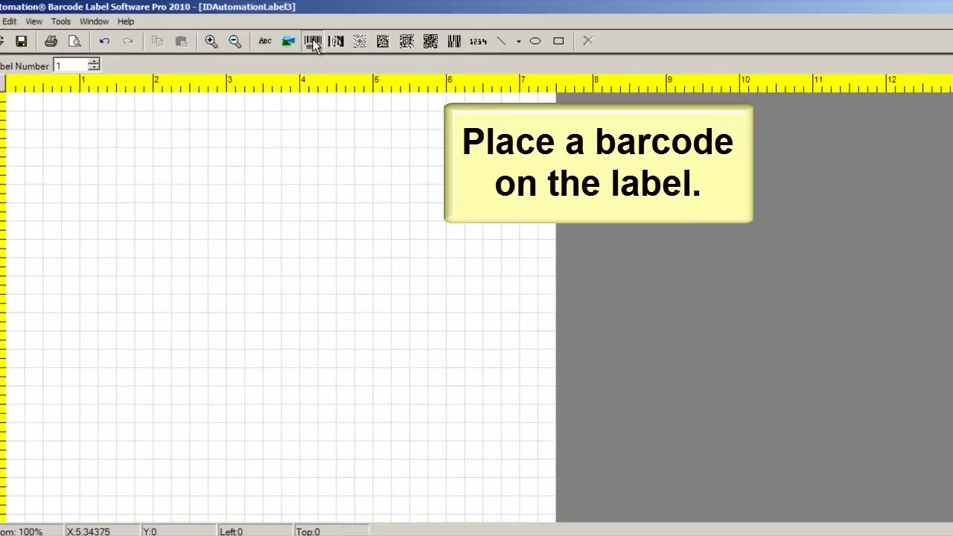
drag(86, 126, 311, 251)
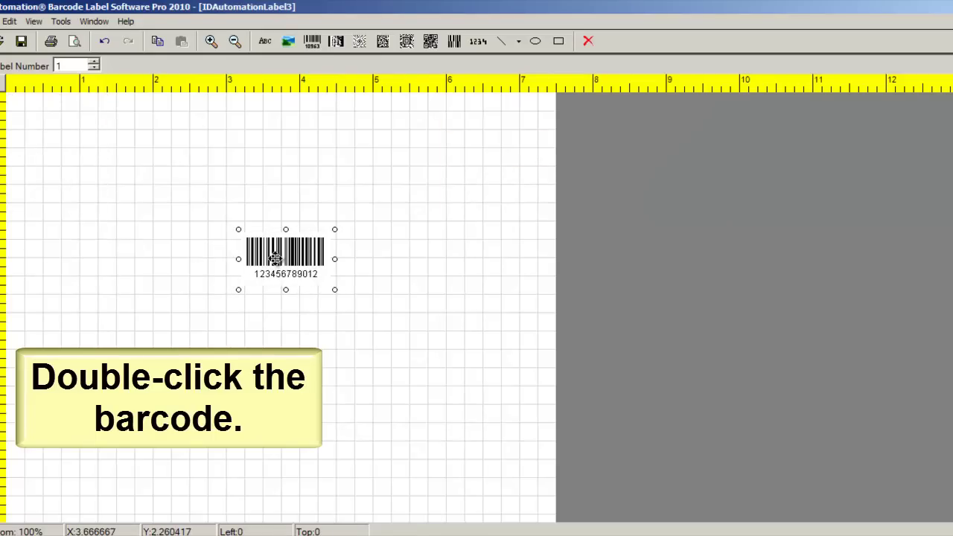
double_click(277, 262)
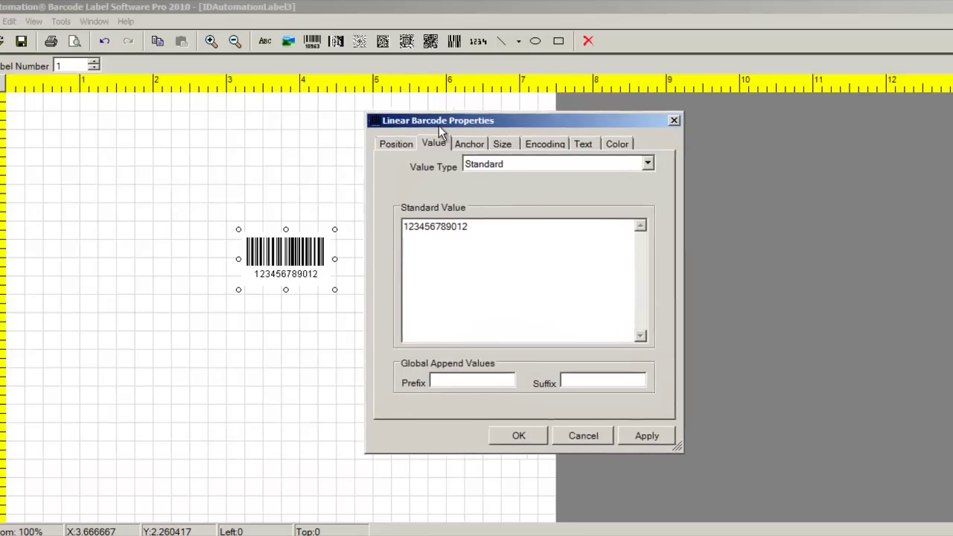
drag(393, 119, 508, 127)
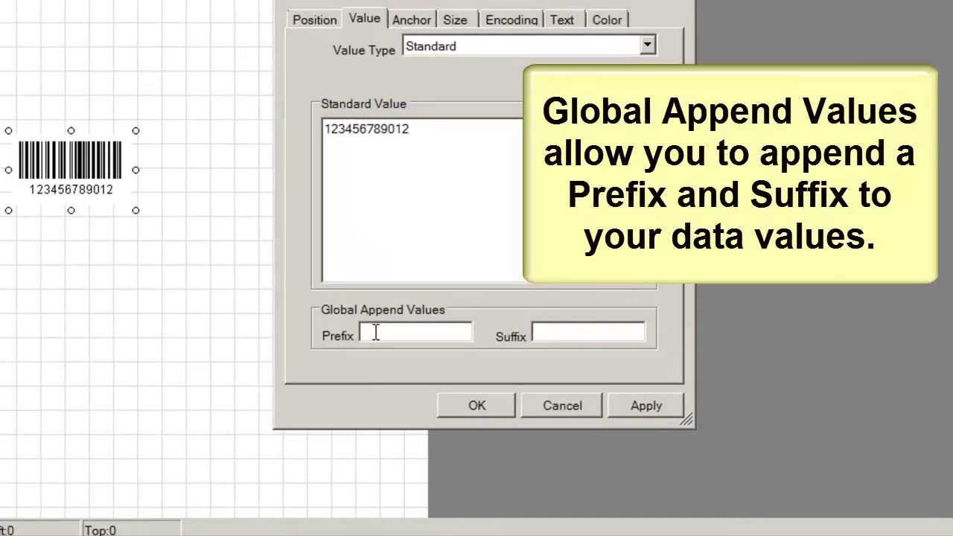
click(517, 383)
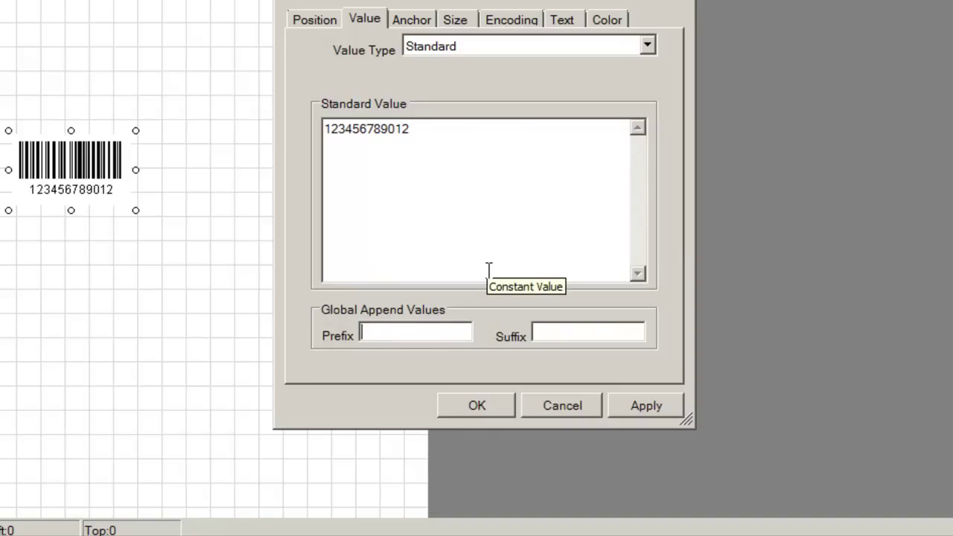
text(A)
text(BC)
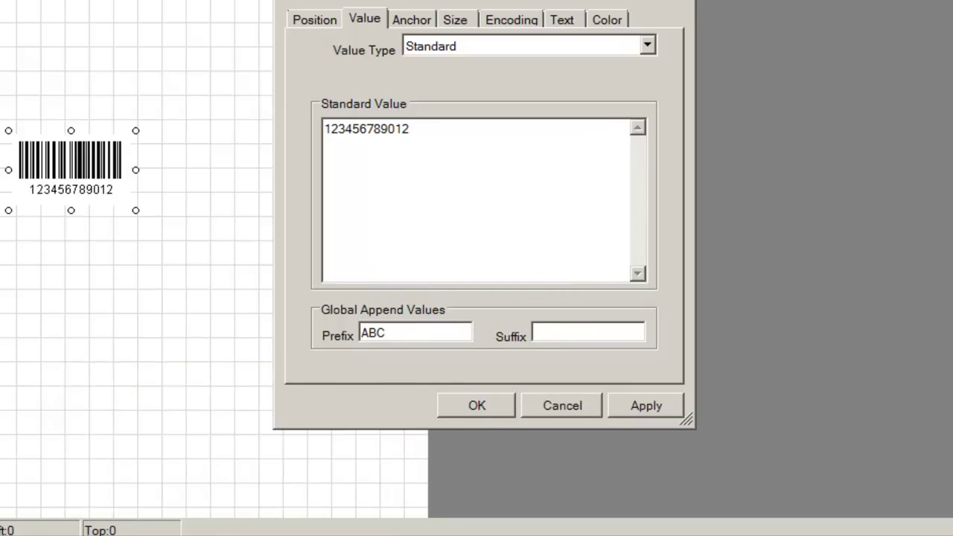
text(TES)
text(T)
drag(422, 134, 321, 128)
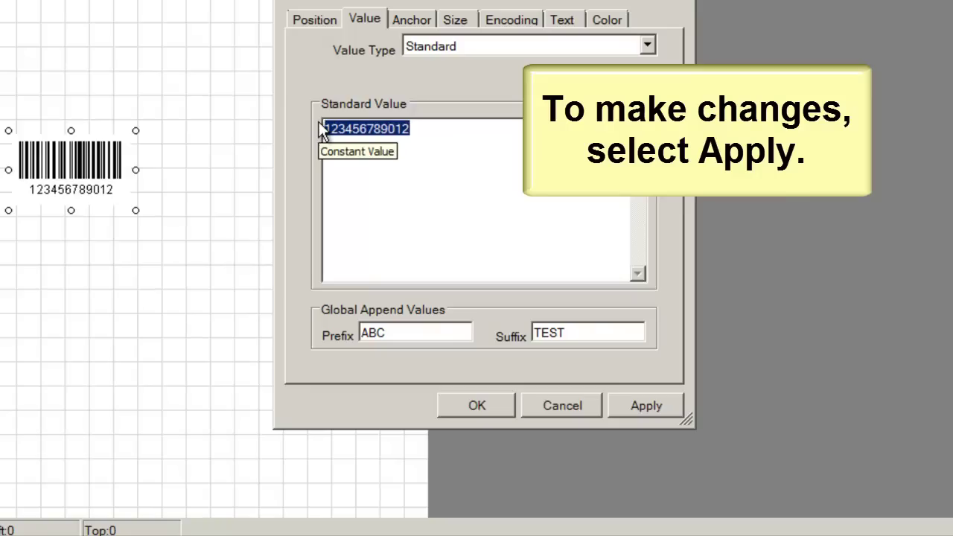
click(630, 406)
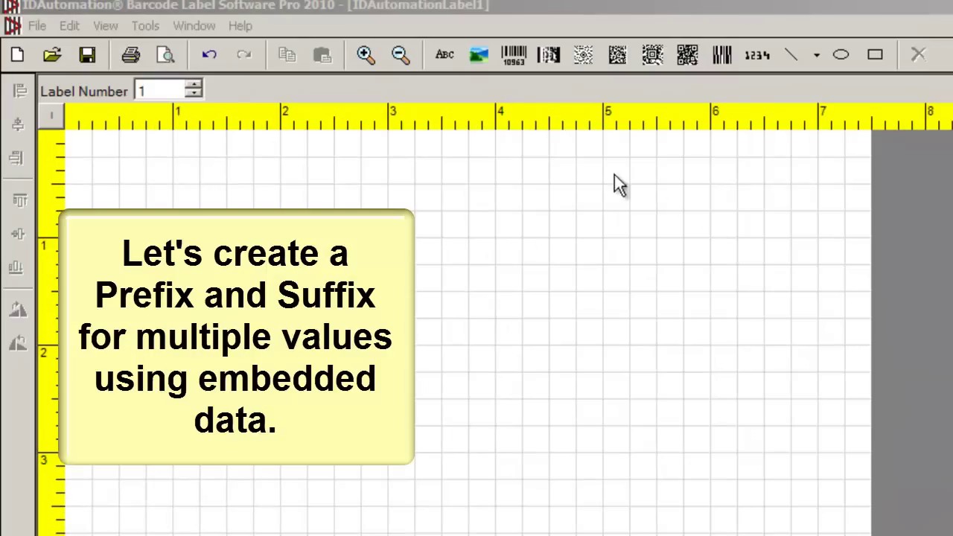
click(514, 58)
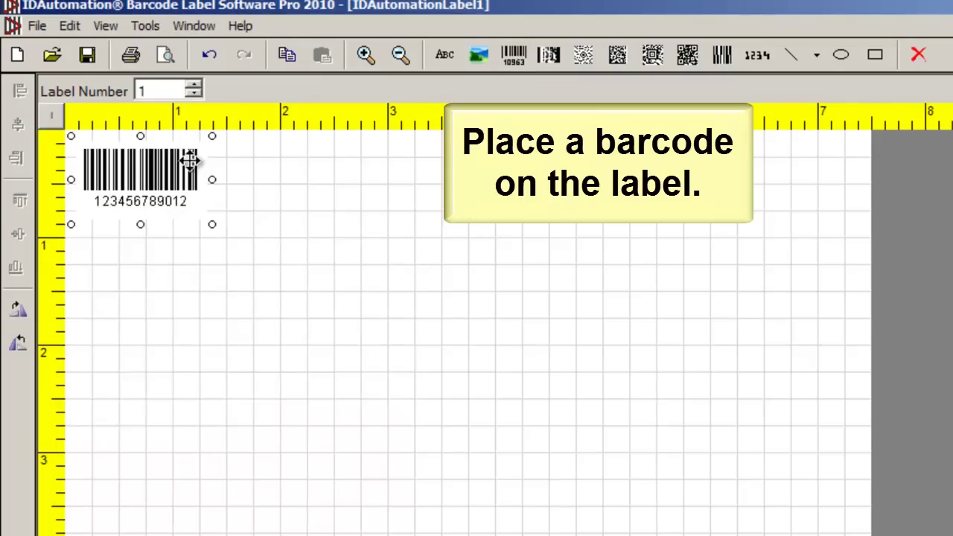
mouse_move(197, 168)
mouse_down()
mouse_move(213, 218)
mouse_move(456, 385)
mouse_up()
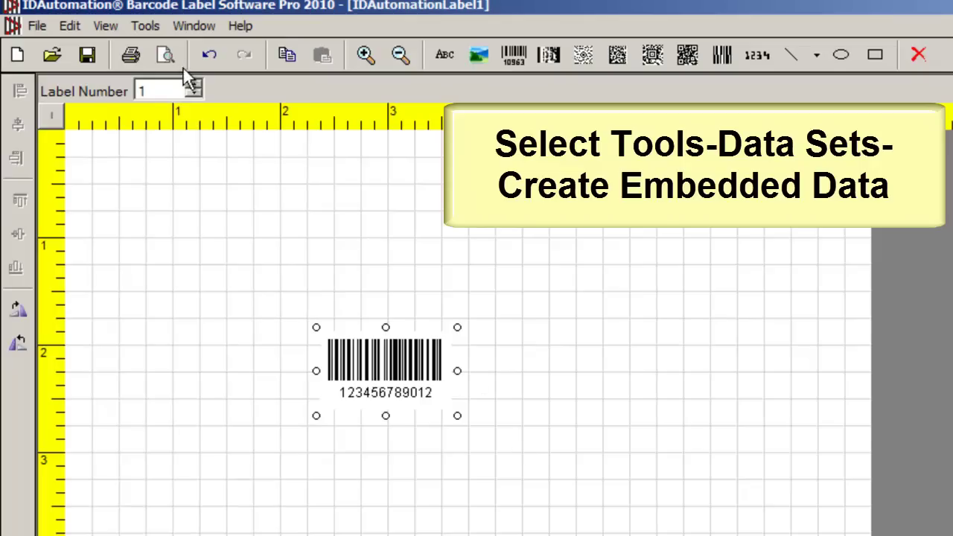
click(145, 27)
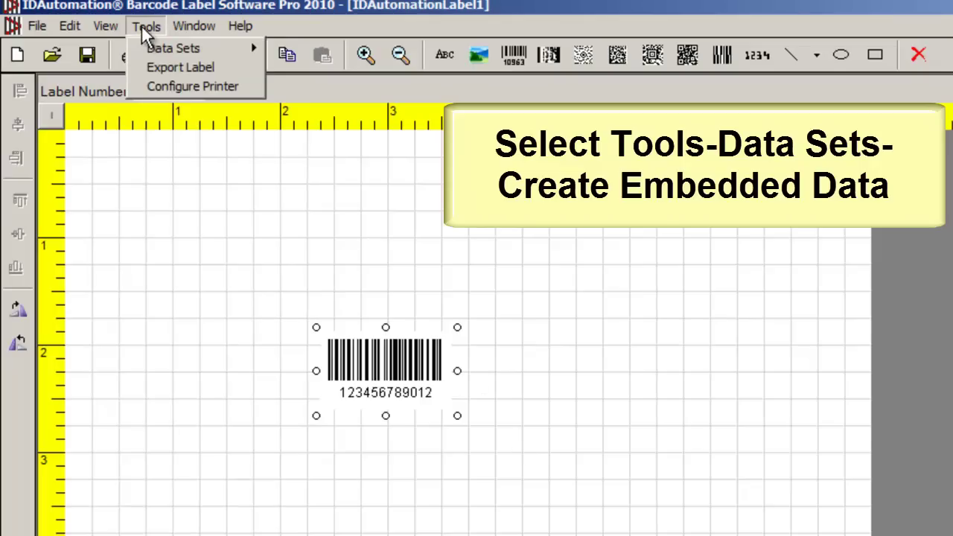
mouse_move(194, 48)
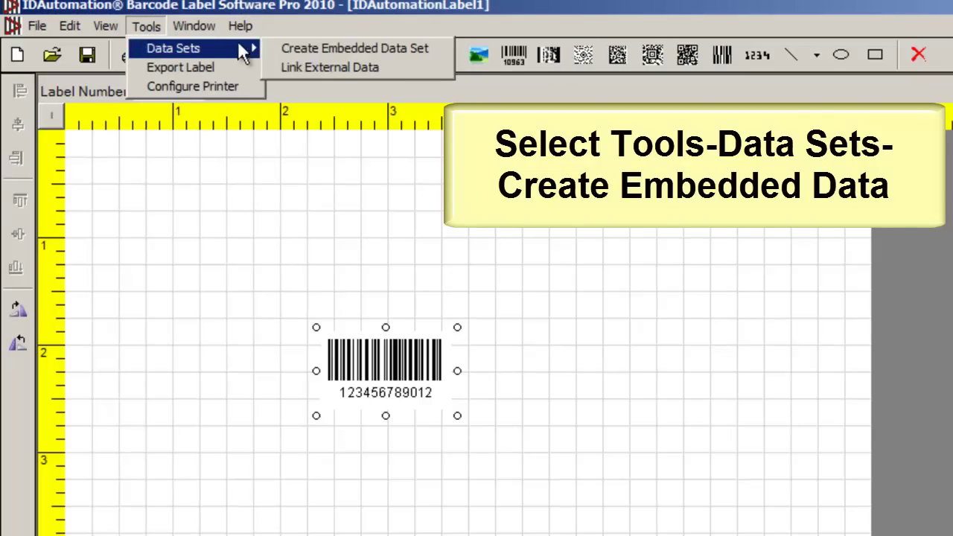
Step: Create an embedded data set with 751239, 753419 and 750019 in Column1
click(324, 43)
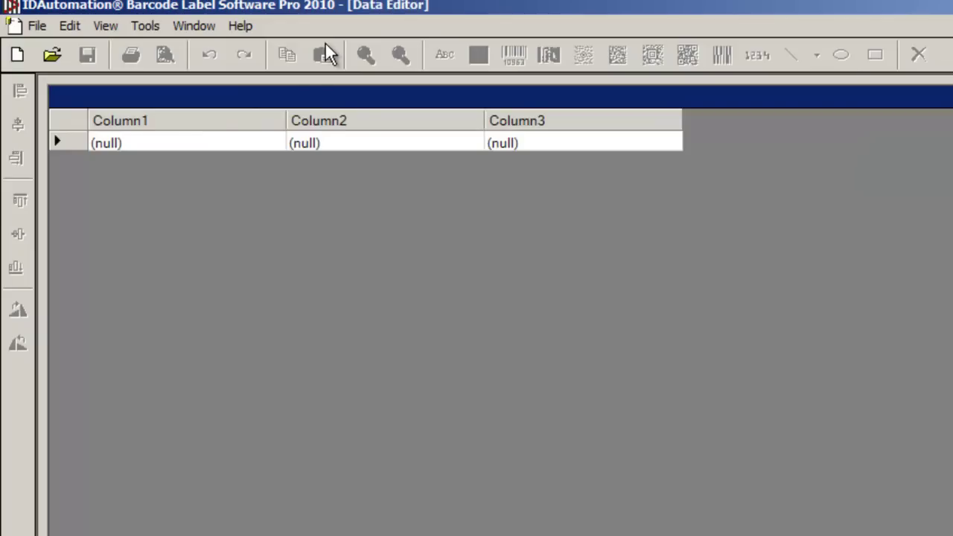
click(184, 143)
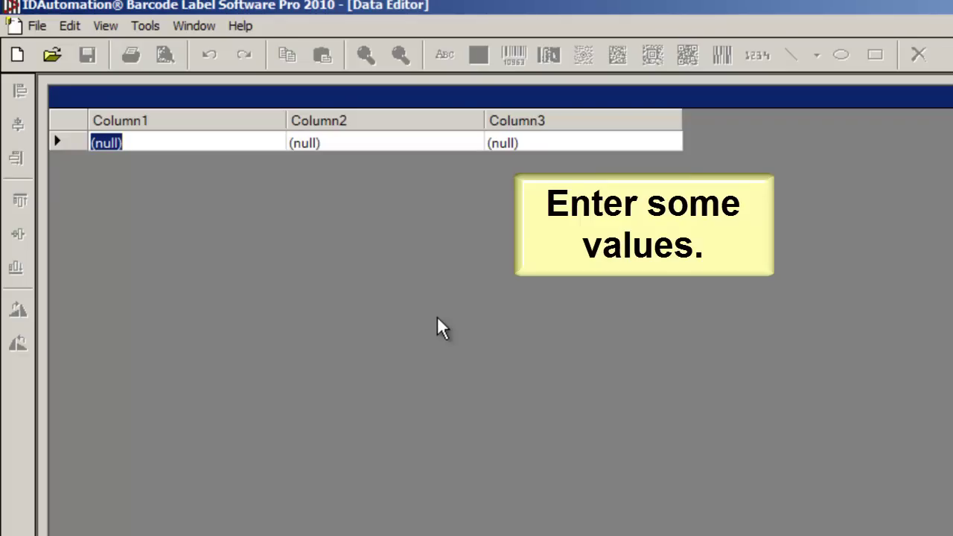
text(75)
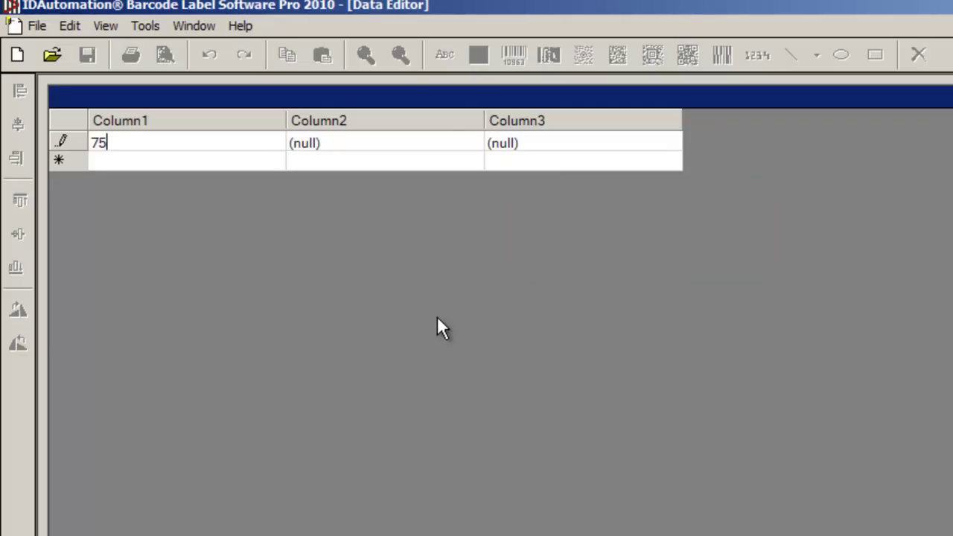
text(123)
text(9)
click(150, 163)
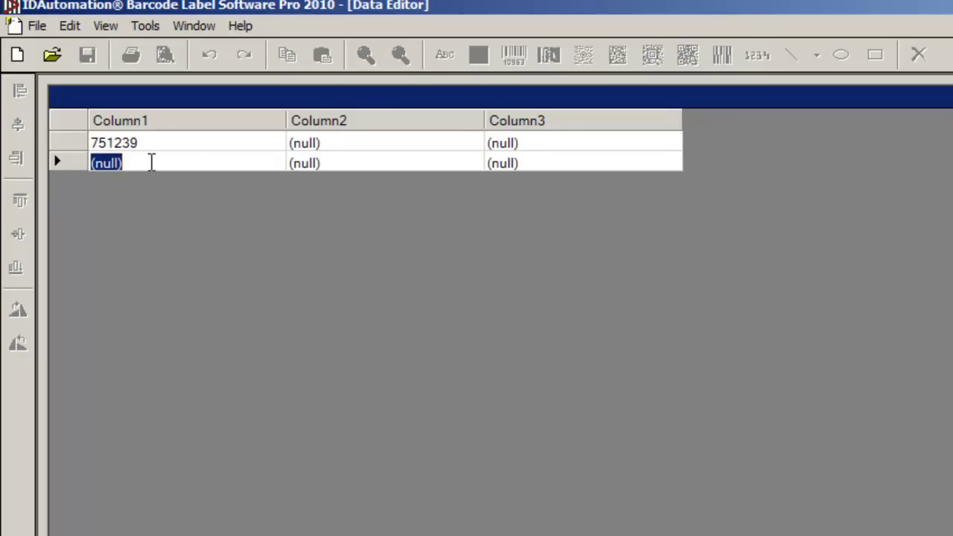
text(7512)
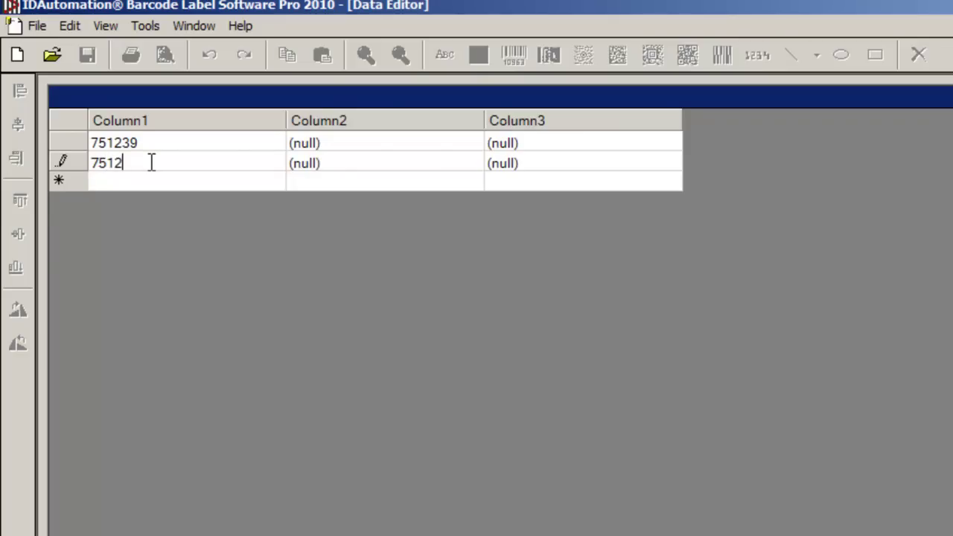
text(4)
key(BackSpace)
key(BackSpace)
key(BackSpace)
text(341)
text(9)
click(130, 181)
text(75)
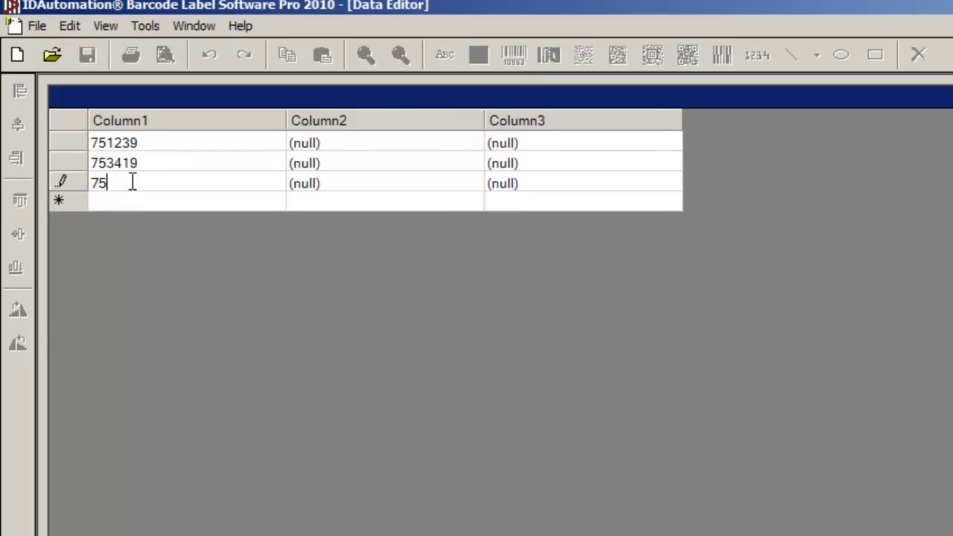
text(001)
text(9)
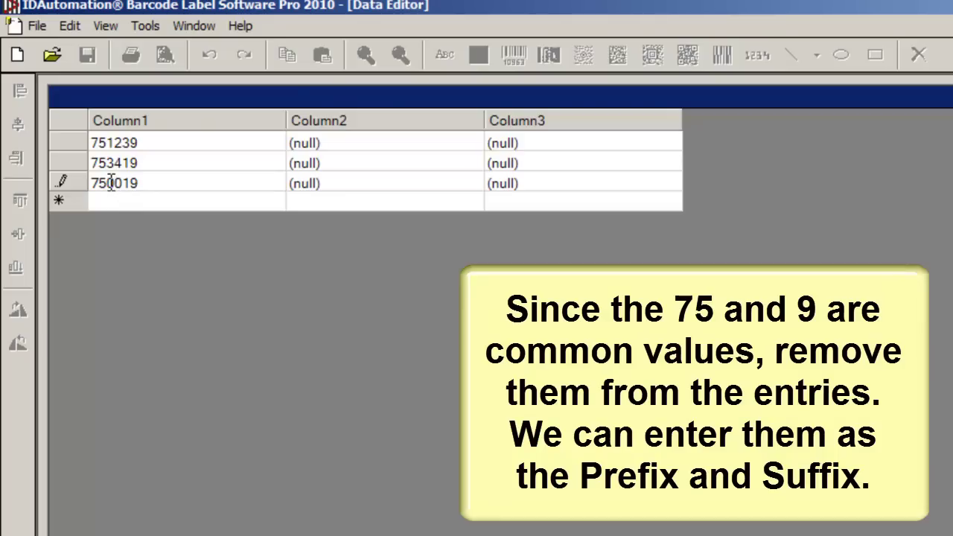
Step: Trim the third and second entries to 001 and 341 by removing the 75 and 9
drag(108, 183, 67, 190)
key(Delete)
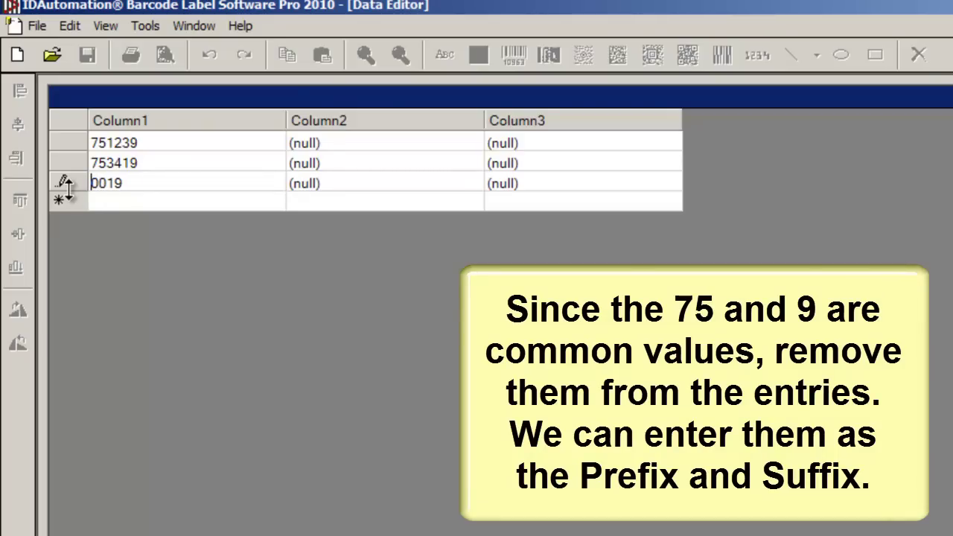
click(125, 186)
click(162, 162)
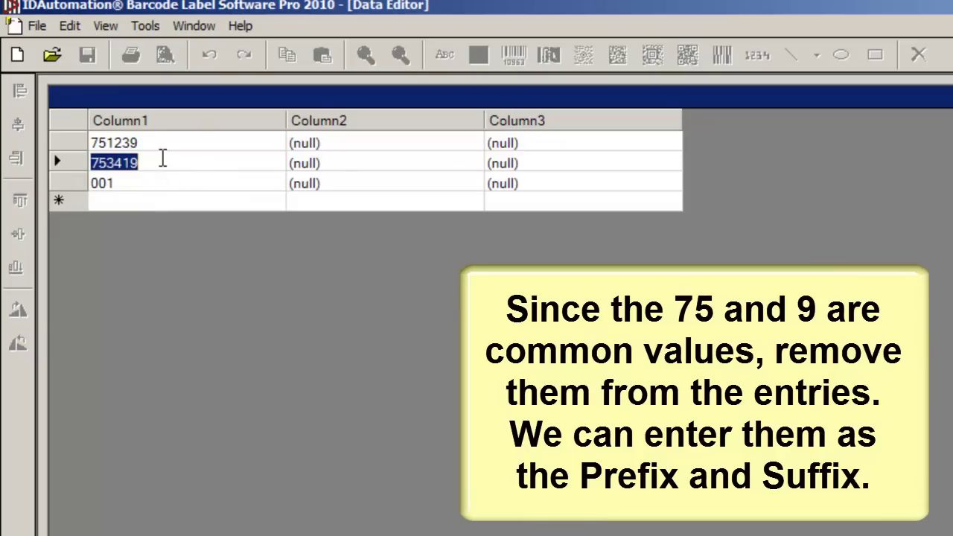
click(169, 163)
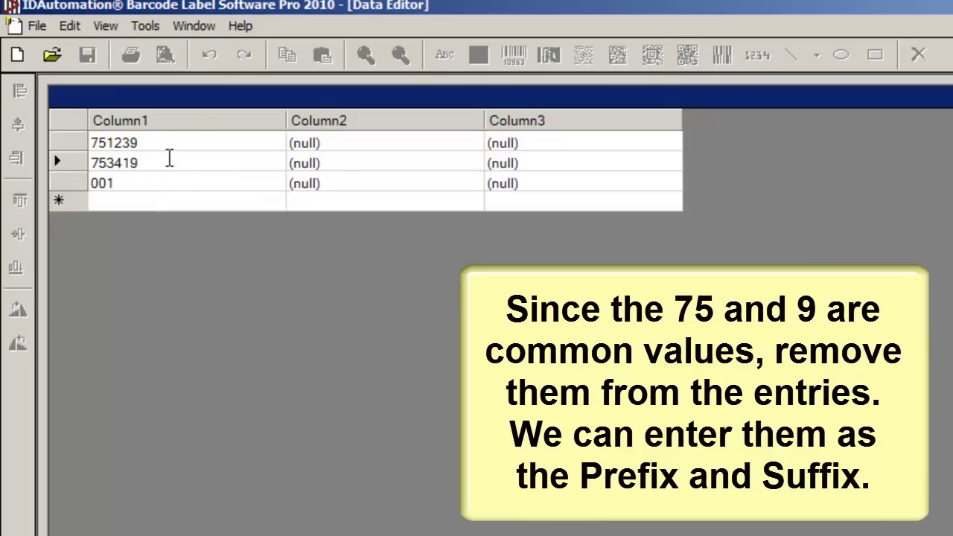
key(BackSpace)
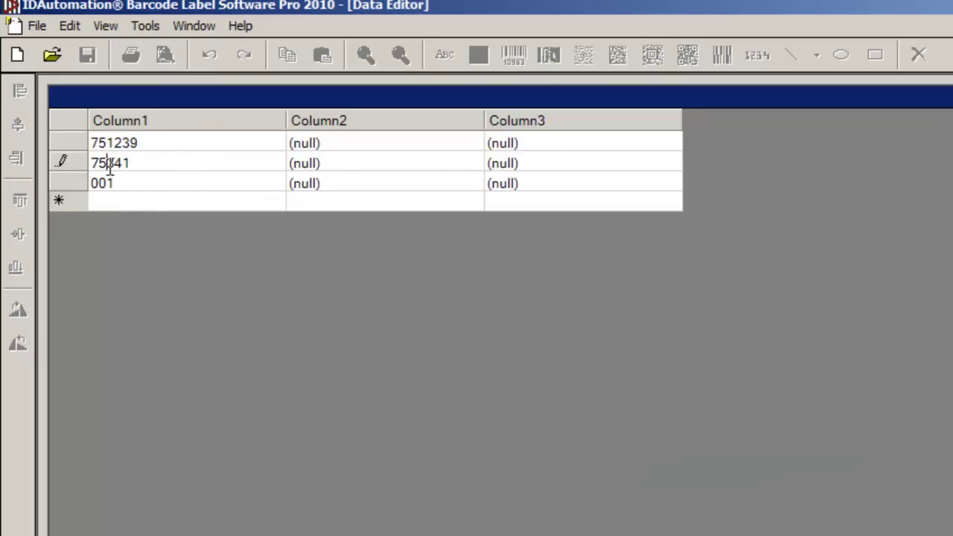
key(BackSpace)
key(BackSpace)
Step: Trim the first entry from 751239 to 123 and save the data set
click(153, 143)
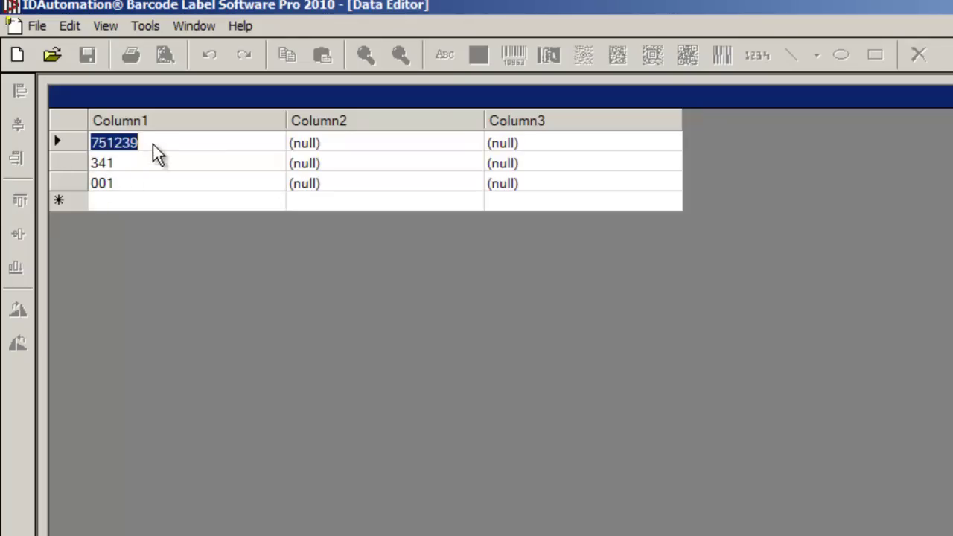
key(BackSpace)
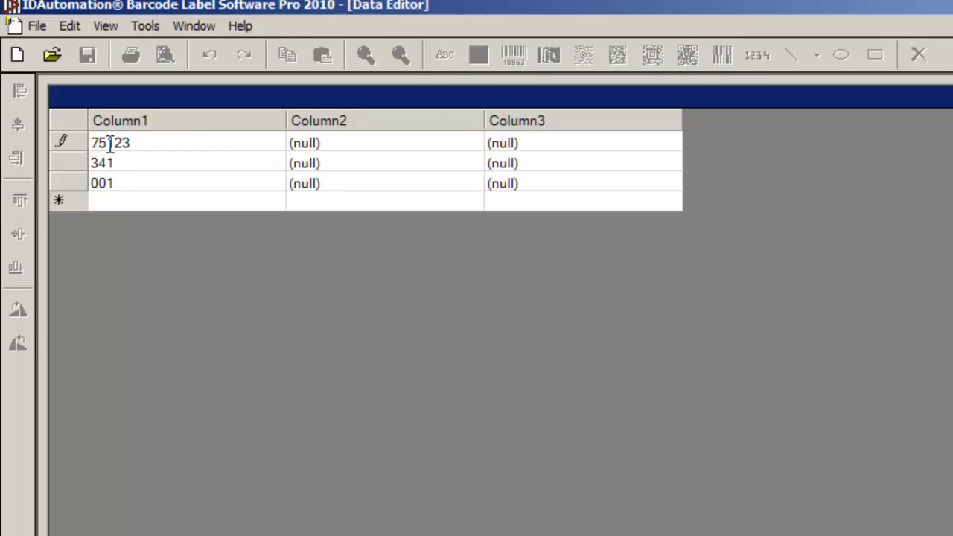
drag(102, 145, 90, 144)
key(BackSpace)
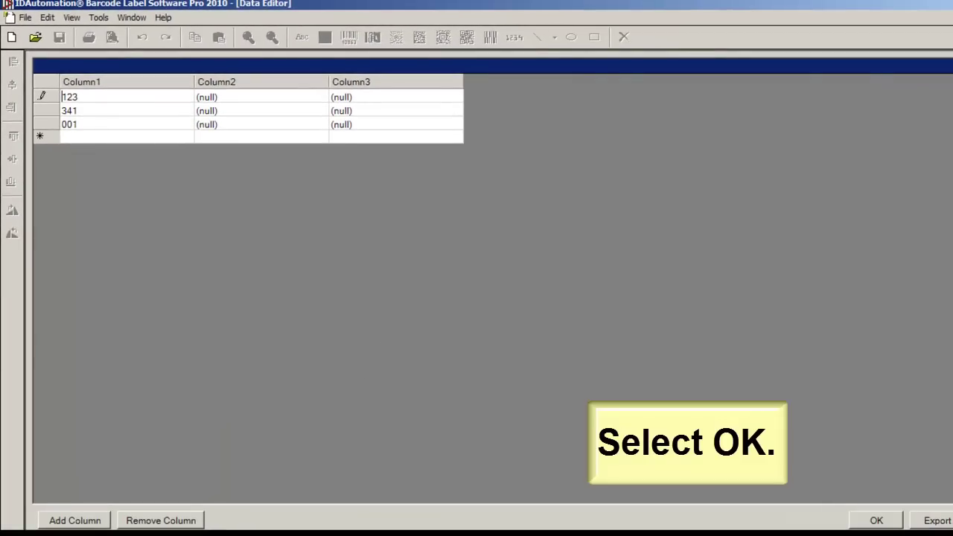
click(886, 521)
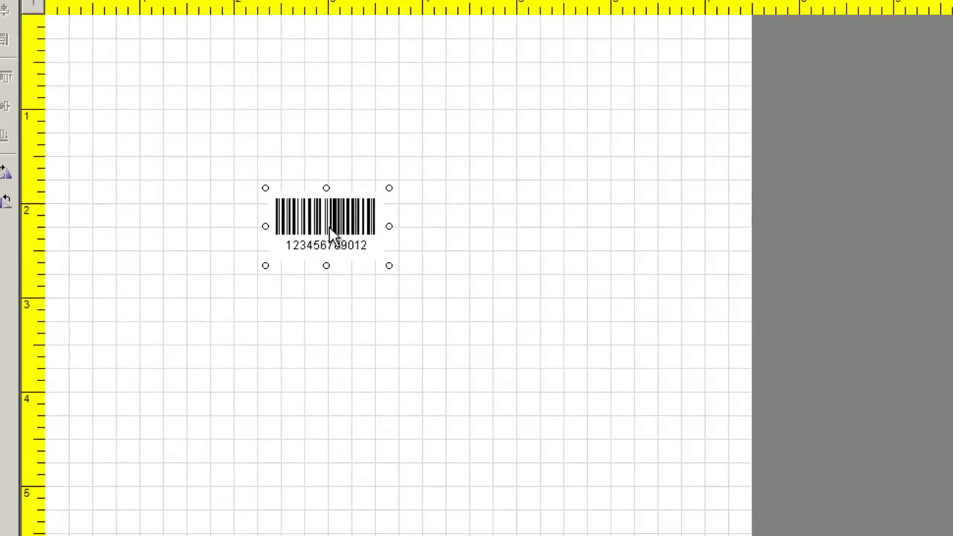
Step: Enter 75 as the Prefix and 9 as the Suffix in the barcode's Value properties
double_click(333, 237)
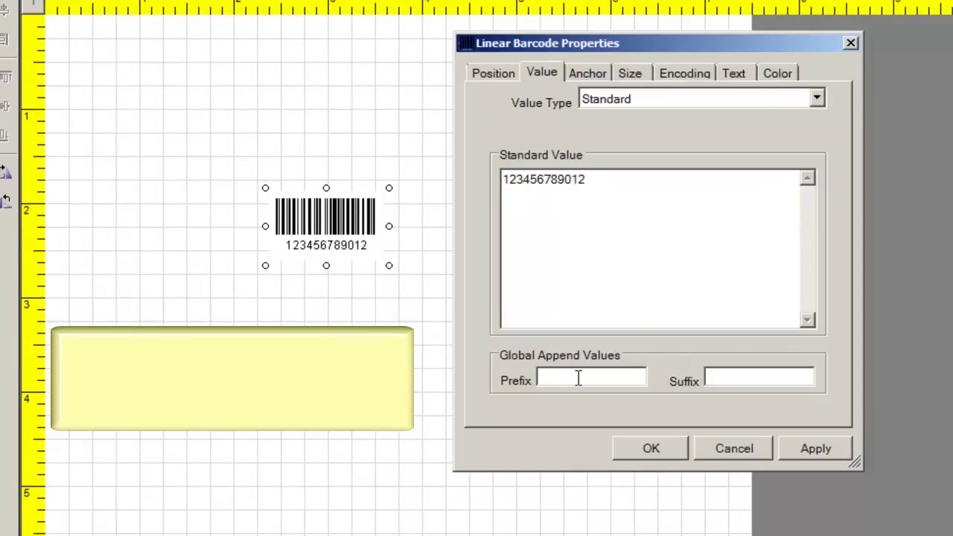
text(75)
click(714, 379)
text(9)
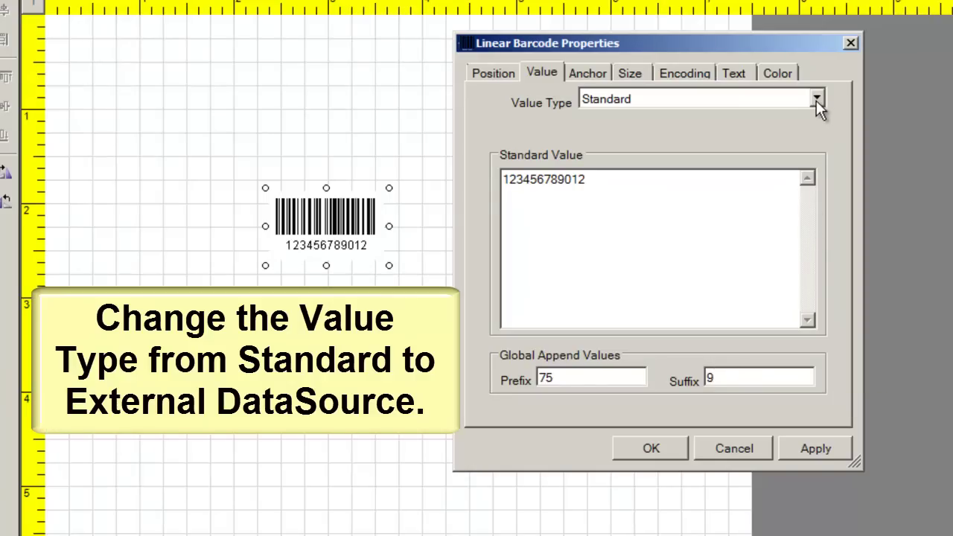
Step: Set the value type to External DataSource linked to Column1, so the barcode reads 751239
click(817, 101)
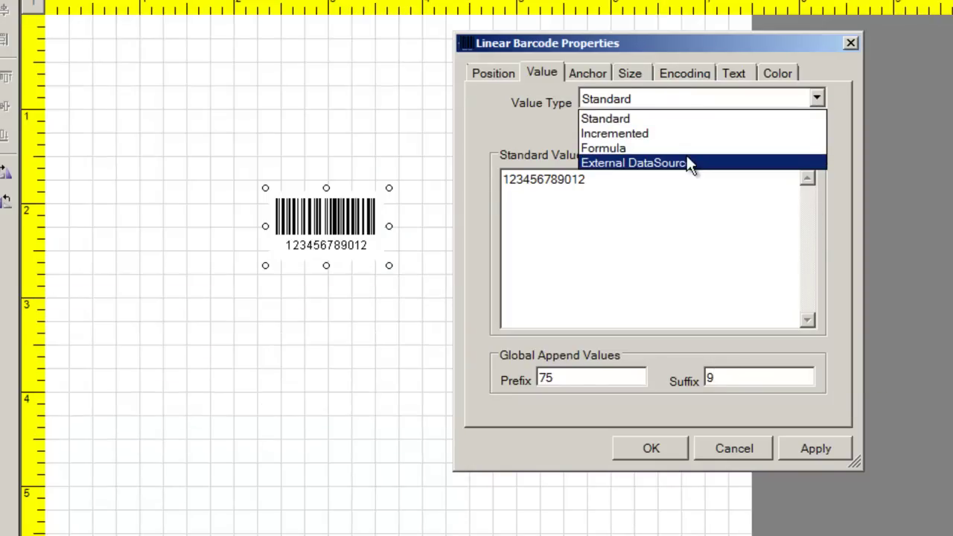
click(687, 163)
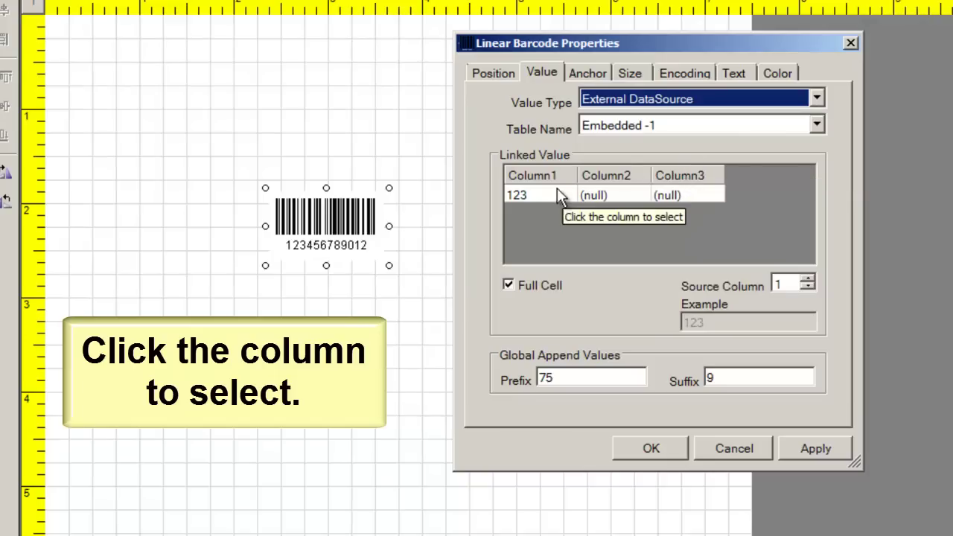
click(535, 180)
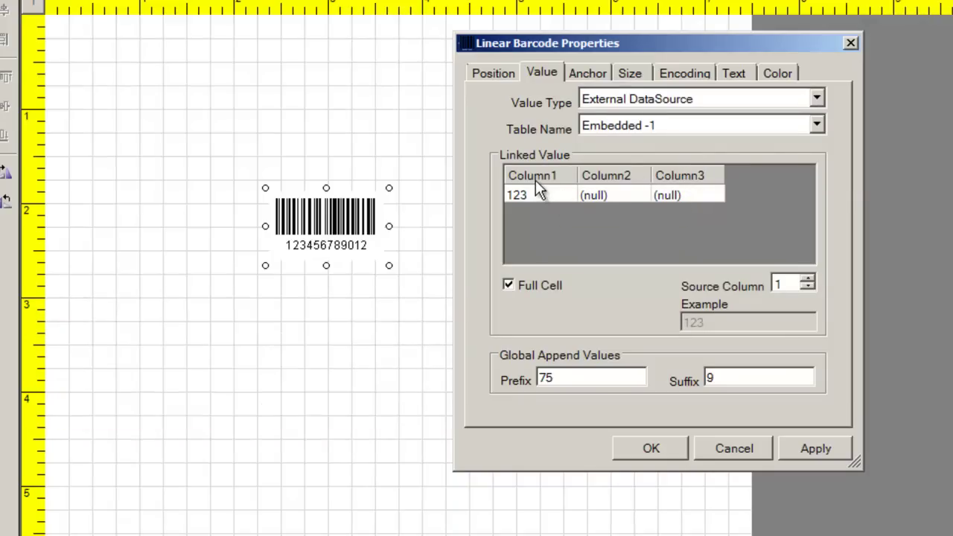
click(819, 450)
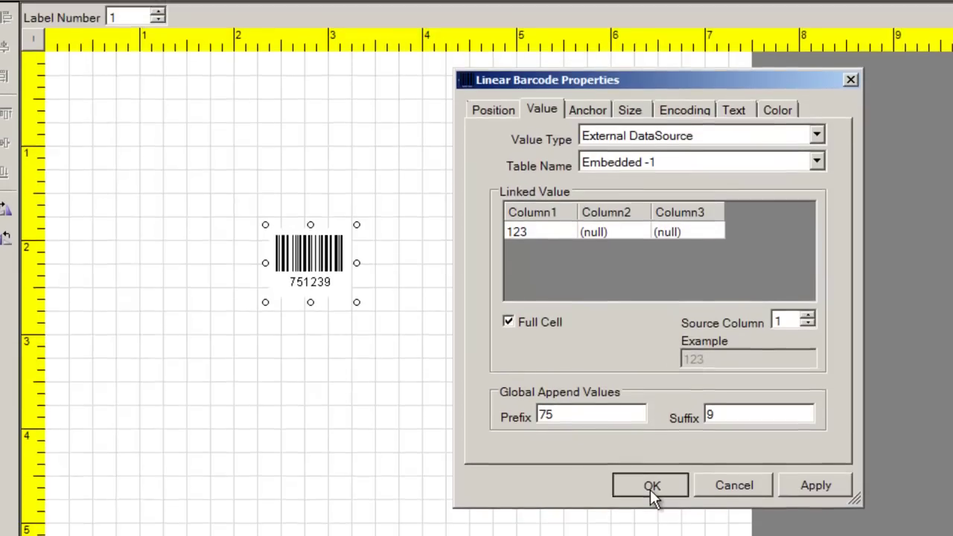
click(650, 453)
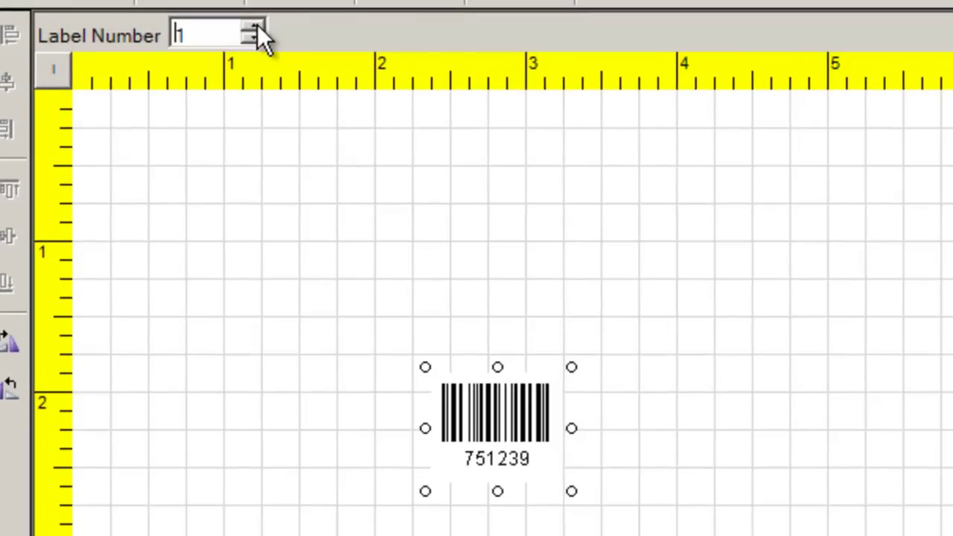
click(248, 28)
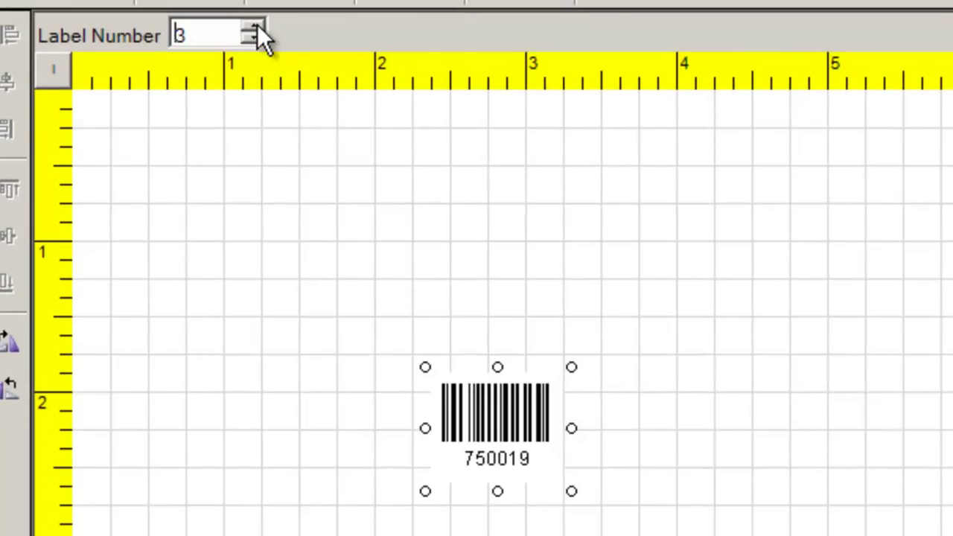
click(253, 38)
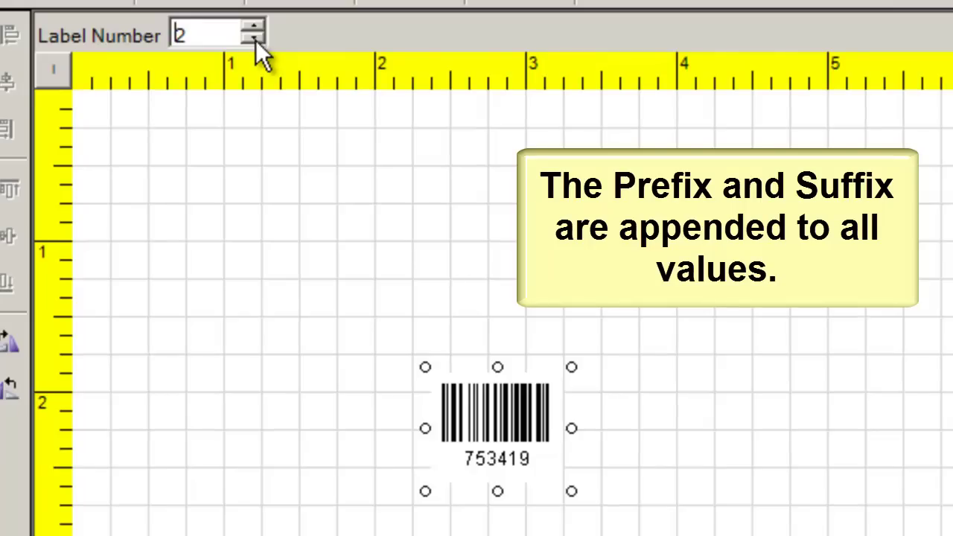
click(254, 39)
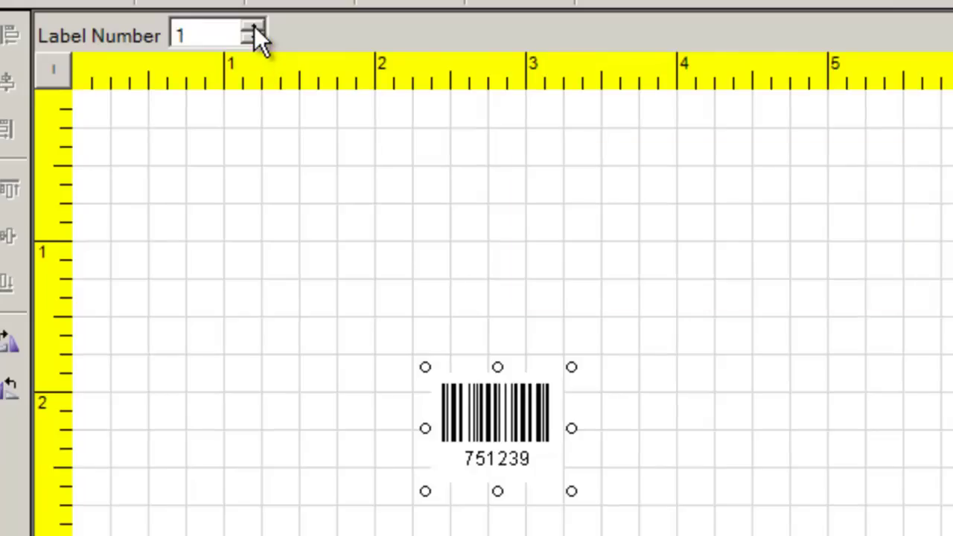